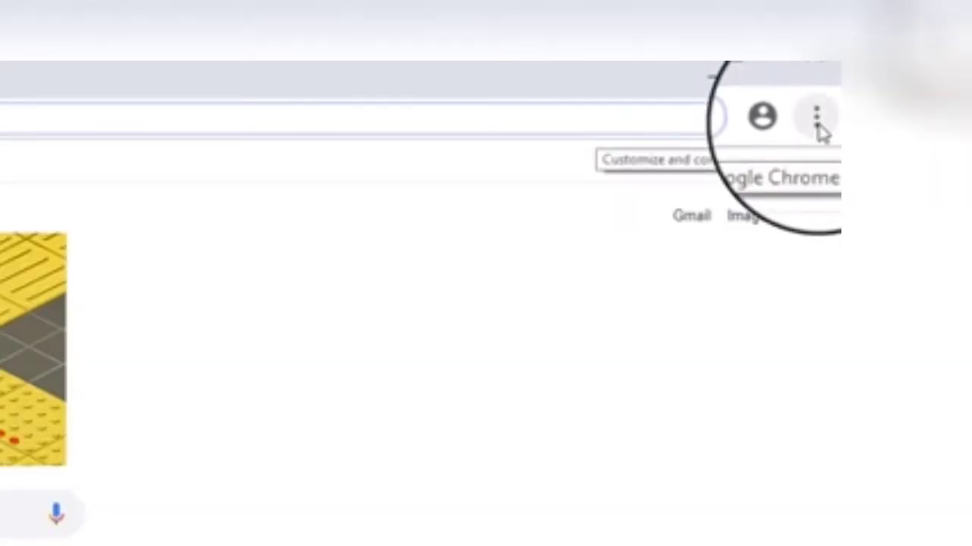
# Open Chrome's History page from the three-dot menu.
pyautogui.click(817, 118)
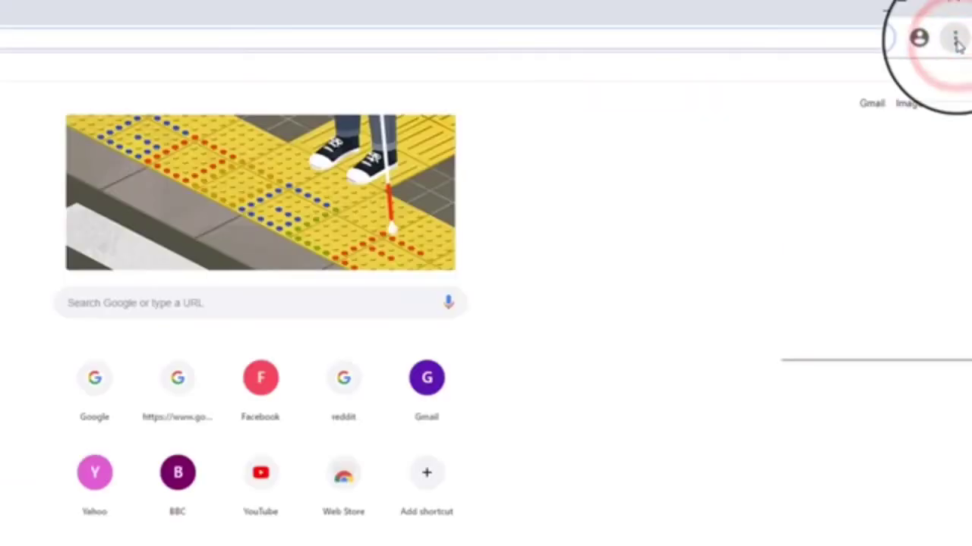
pyautogui.click(956, 38)
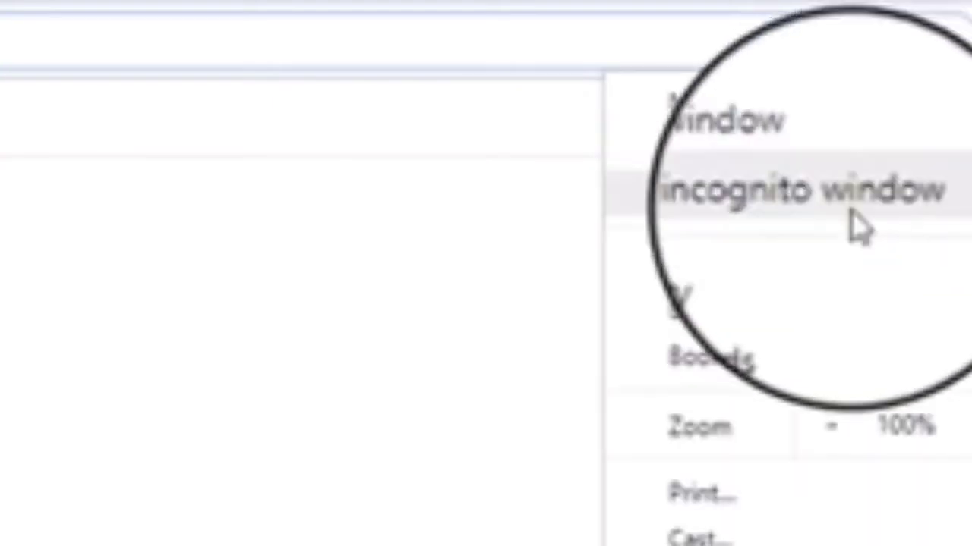
pyautogui.click(858, 121)
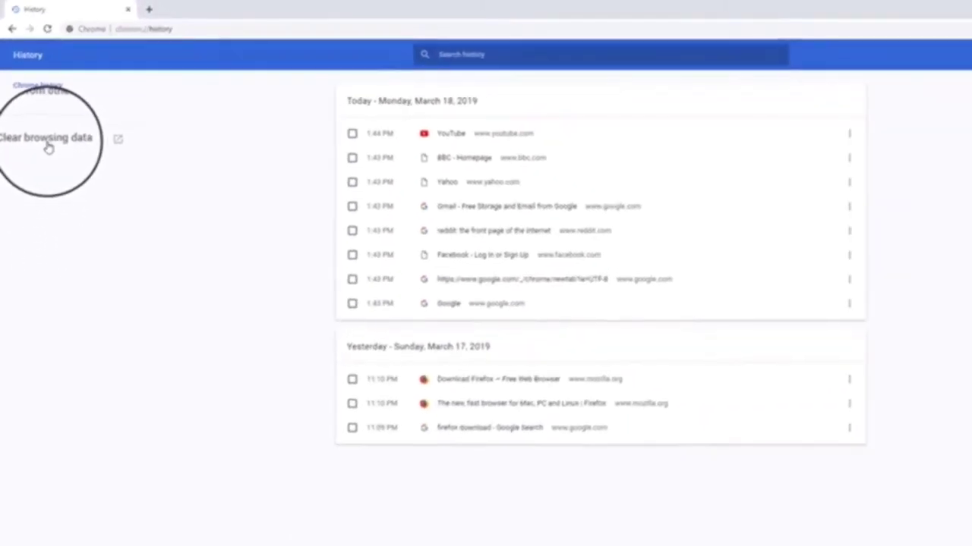
# Open Clear browsing data and set the time range to All time.
pyautogui.click(66, 203)
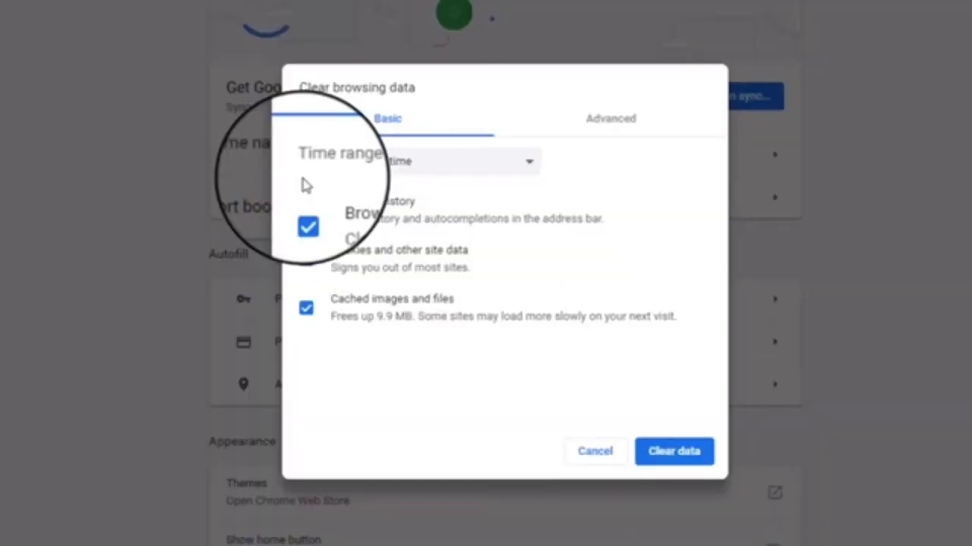
pyautogui.click(420, 161)
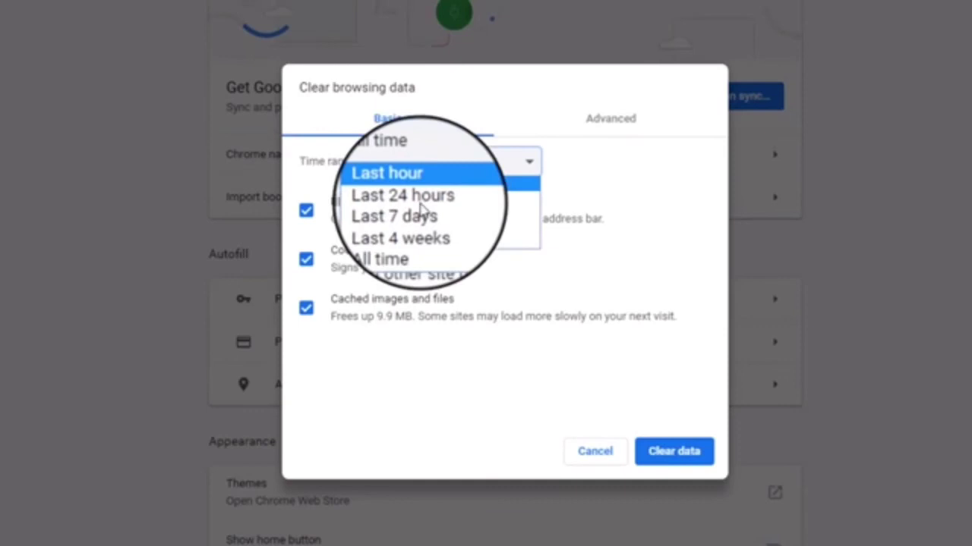
pyautogui.click(389, 237)
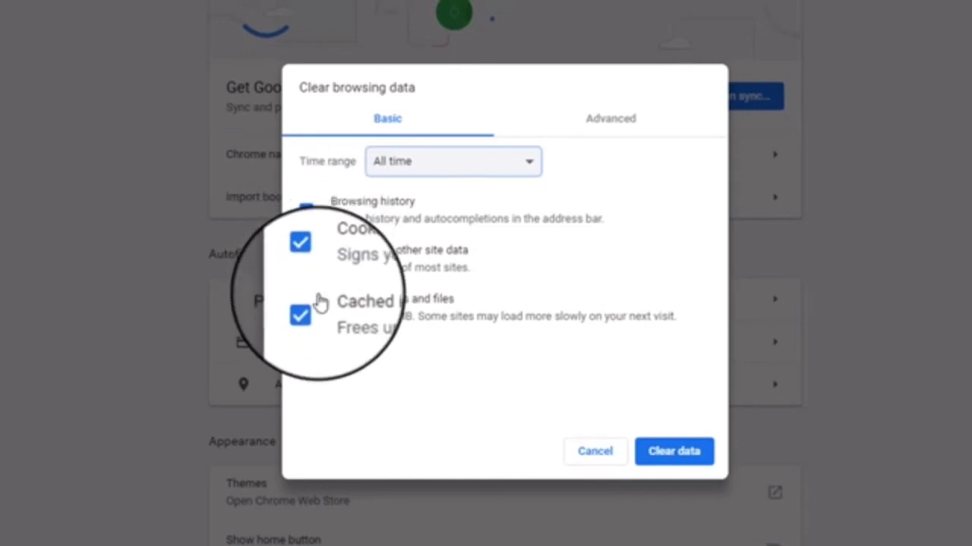
# Confirm Clear data to erase all-time history, cookies and cached files.
pyautogui.click(674, 455)
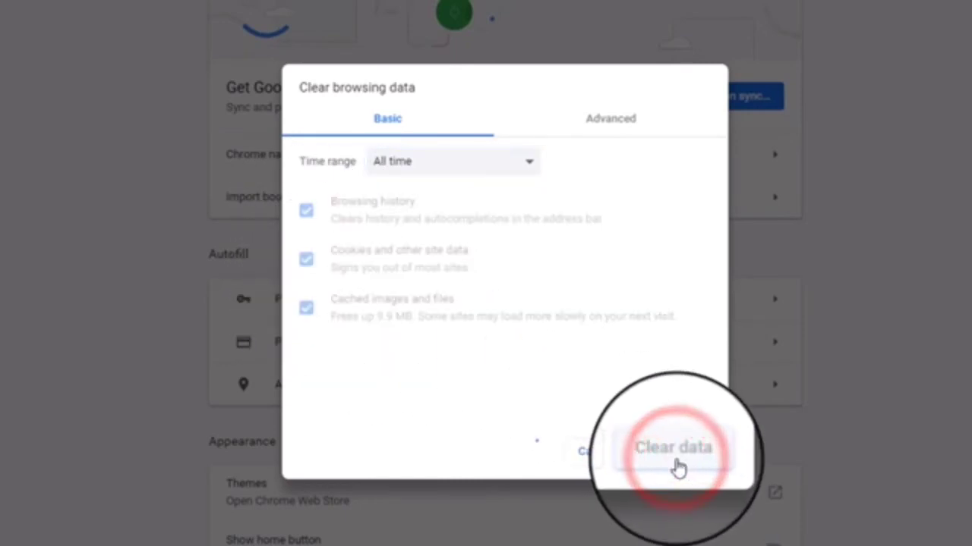